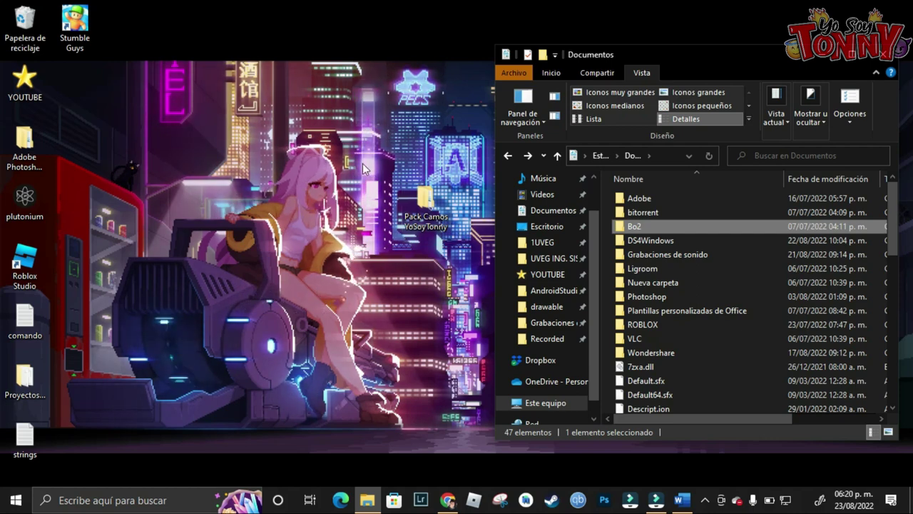
Open the Pack Camos YoSoyTonny folder and inspect the Animados and Estaticos subfolders of Custom Camos.
click(389, 207)
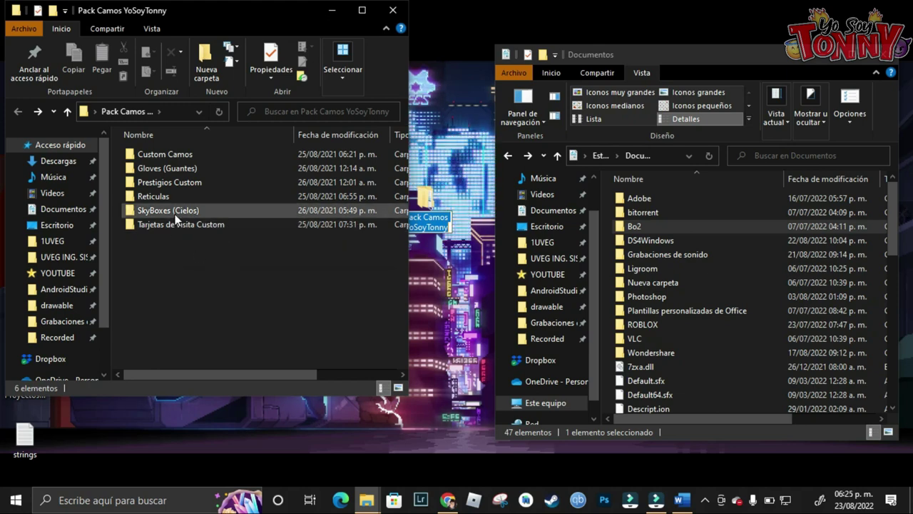
double_click(187, 158)
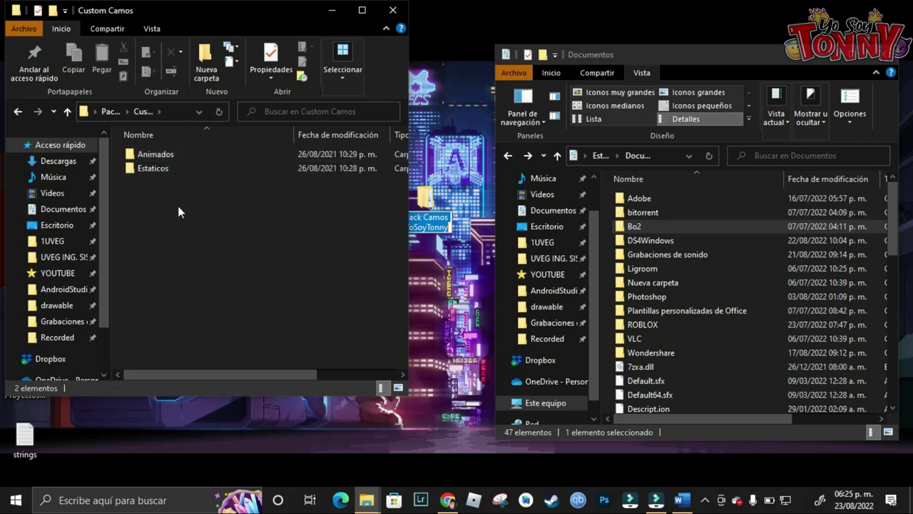
click(183, 155)
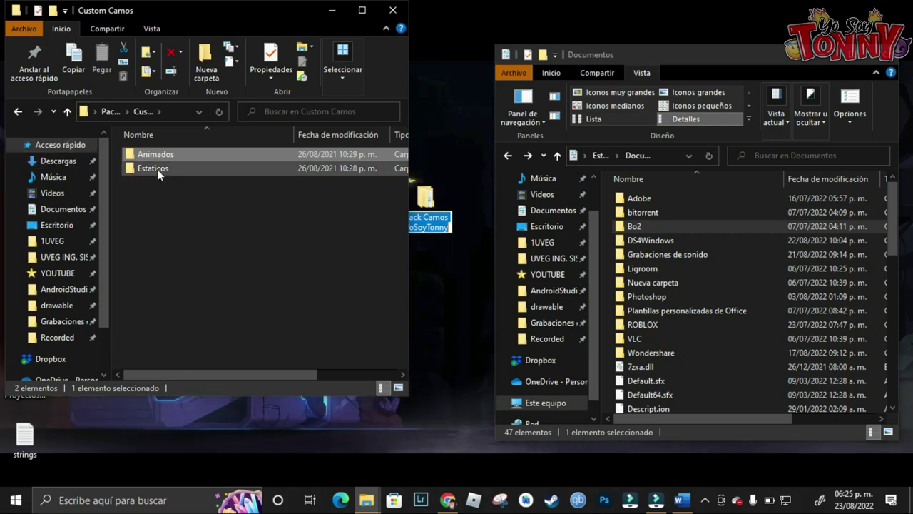
mouse_move(157, 169)
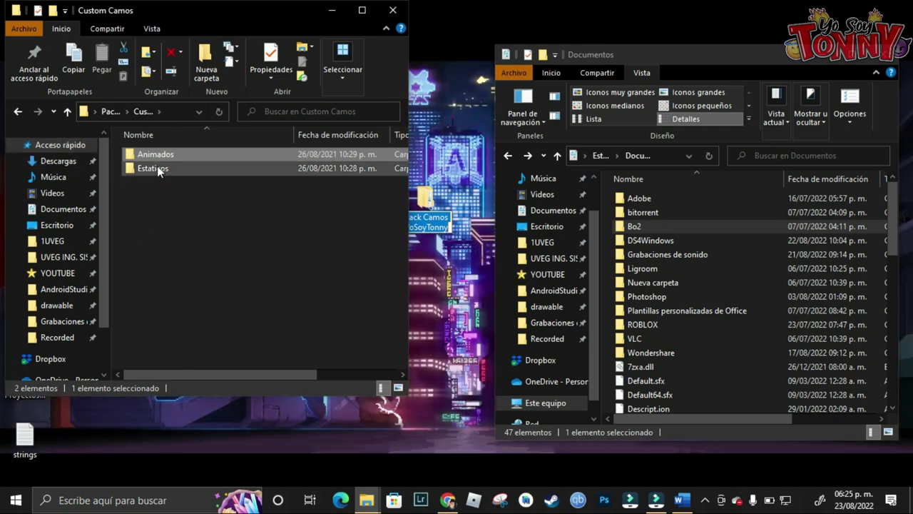
click(158, 170)
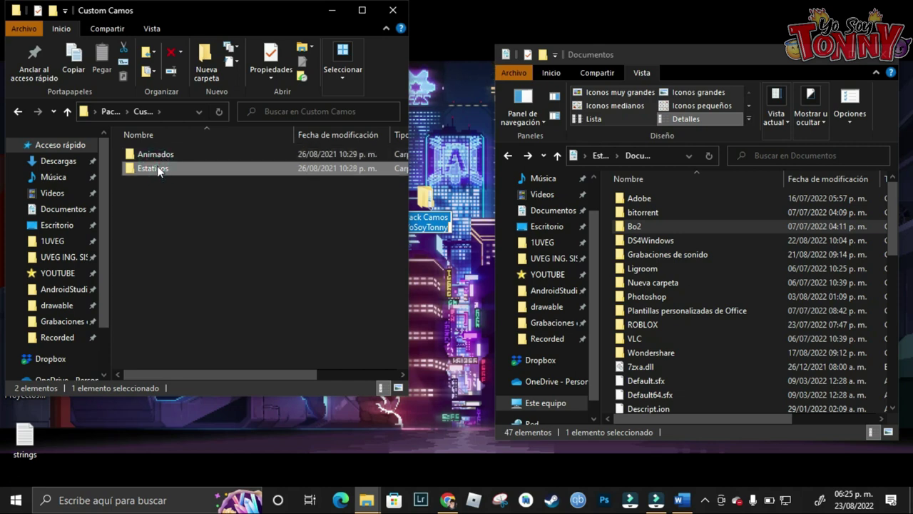
mouse_move(157, 169)
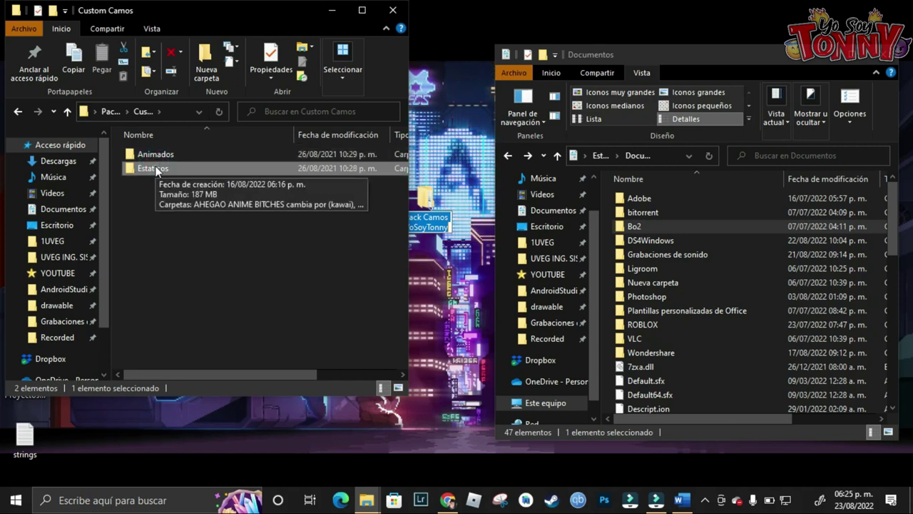
click(19, 112)
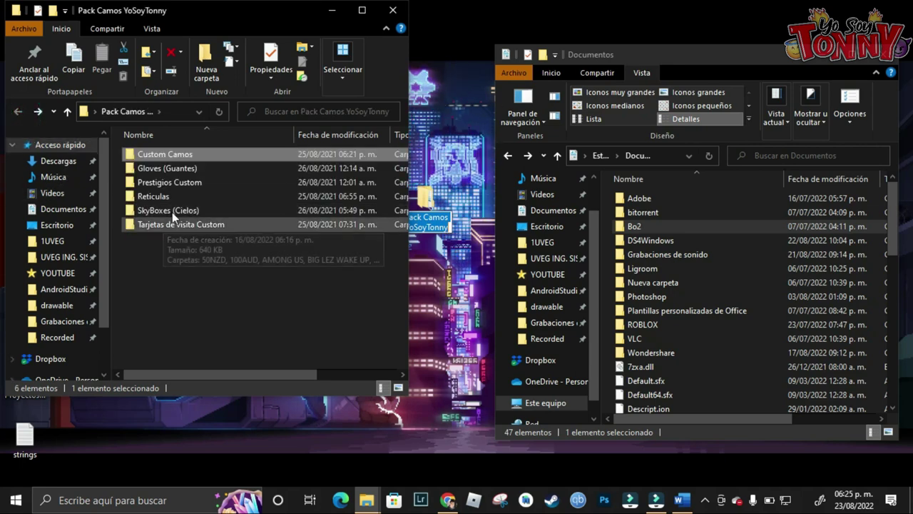
Browse the glove packs in the Gloves (Guantes) folder and return to the main pack folder.
double_click(171, 168)
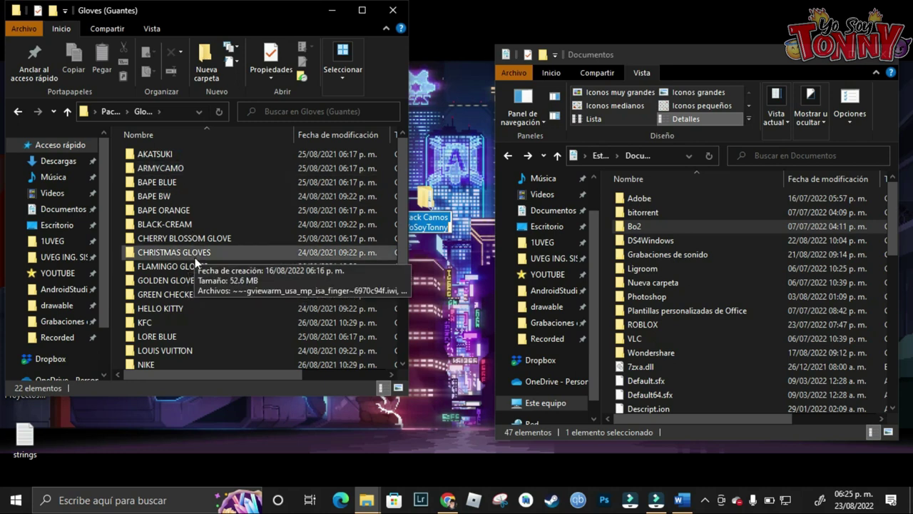
scroll(194, 260, down, 2)
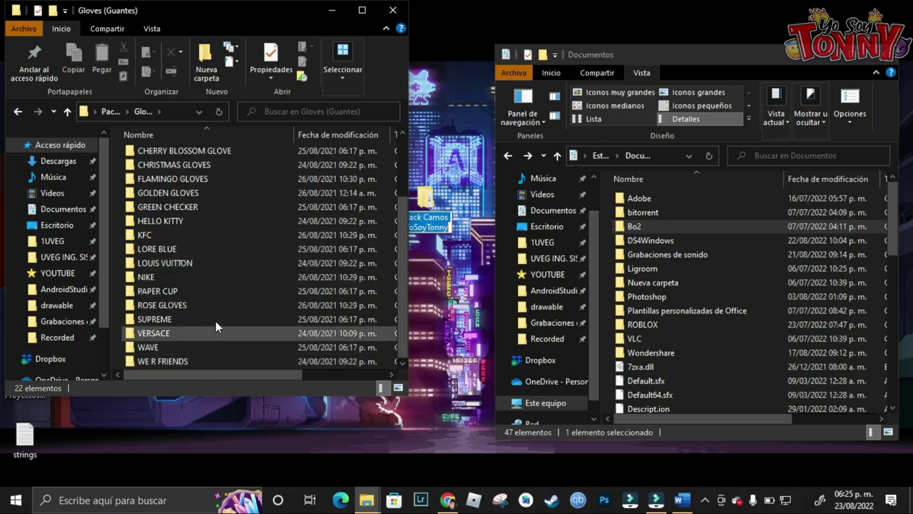
scroll(215, 321, up, 2)
click(19, 112)
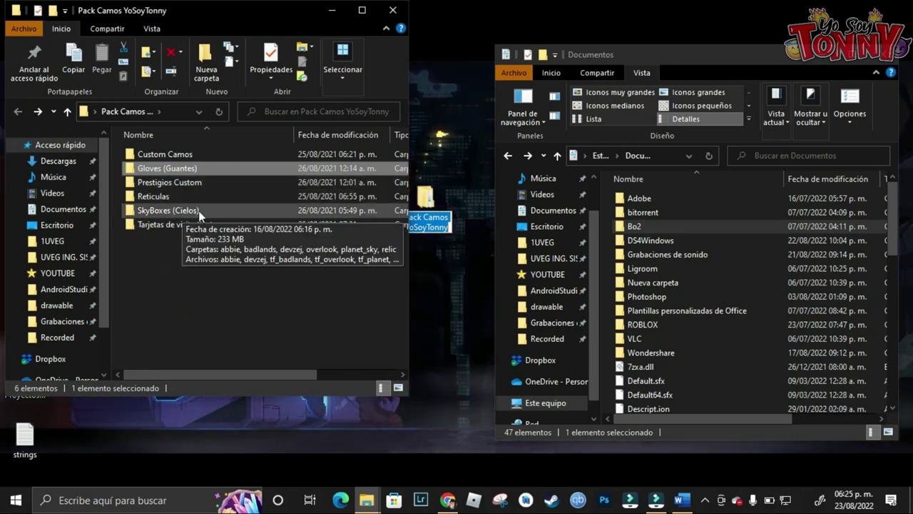
Preview the tf_planet image in the SkyBoxes (Cielos) folder and return to the main pack folder.
click(170, 211)
double_click(171, 211)
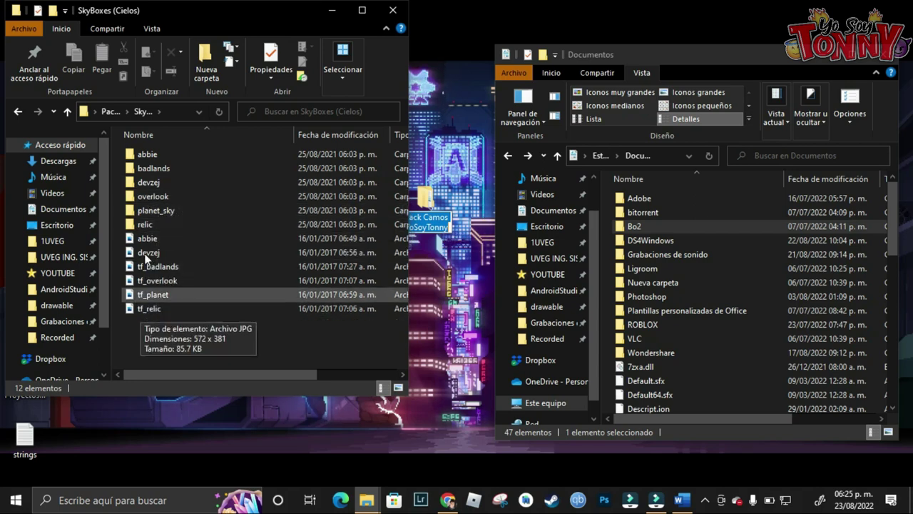
double_click(175, 293)
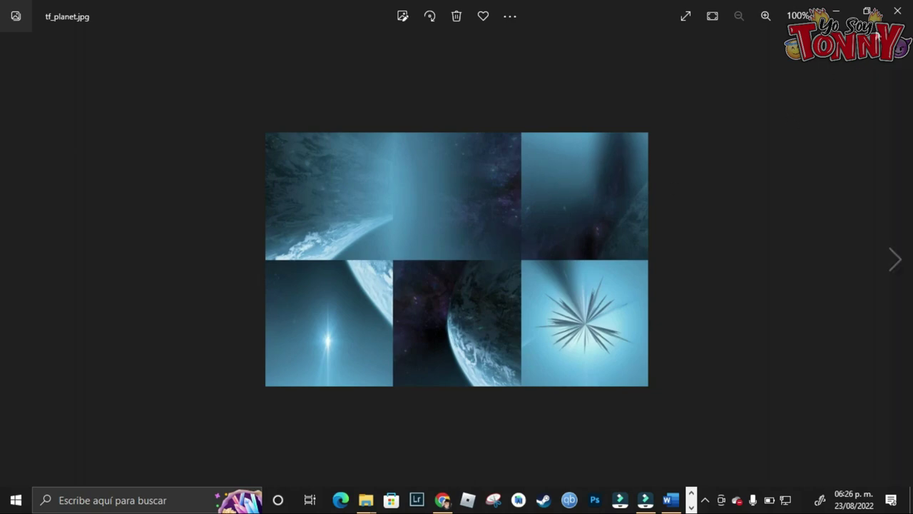
click(898, 11)
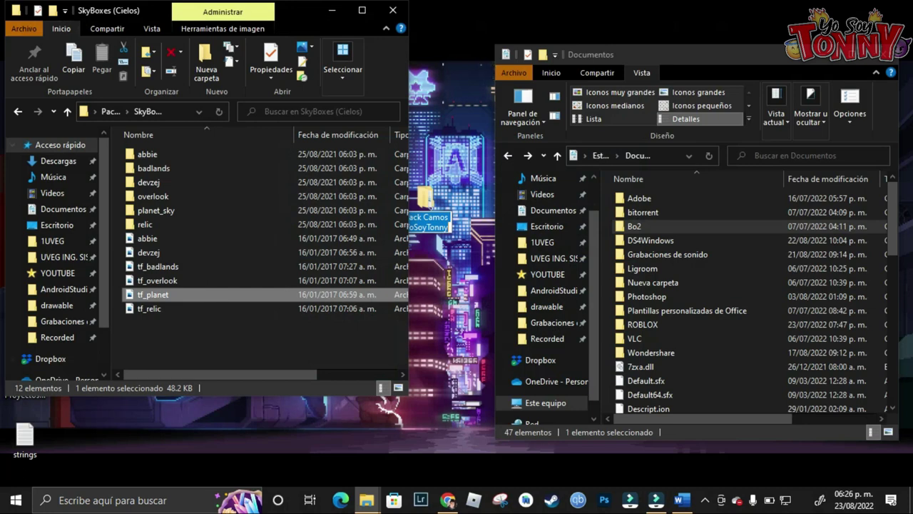
click(18, 112)
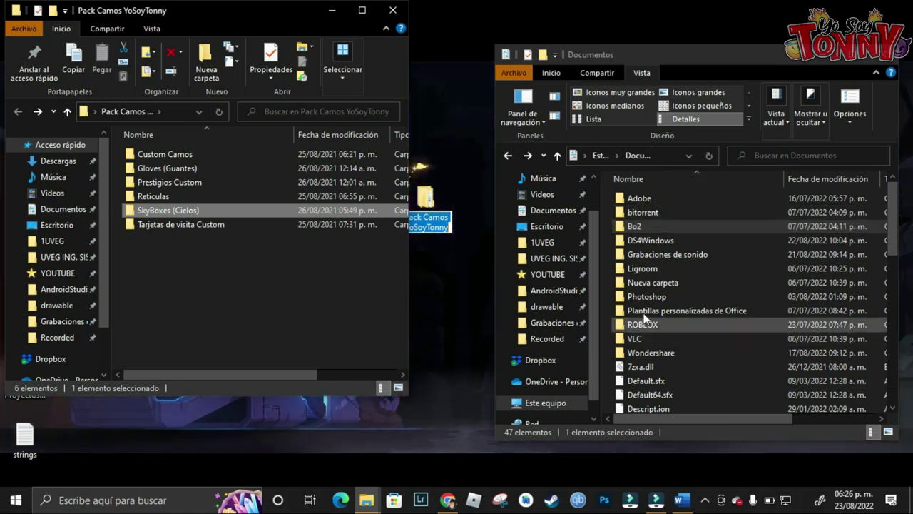
In the Documents window, open the game's images folder at Bo2 > pluto_t6_full_game > t6r > data > images.
double_click(641, 227)
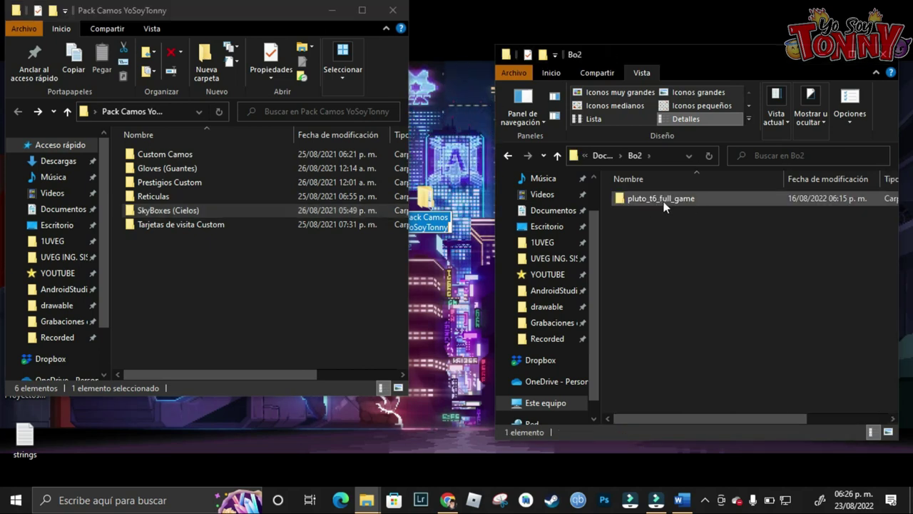
double_click(669, 198)
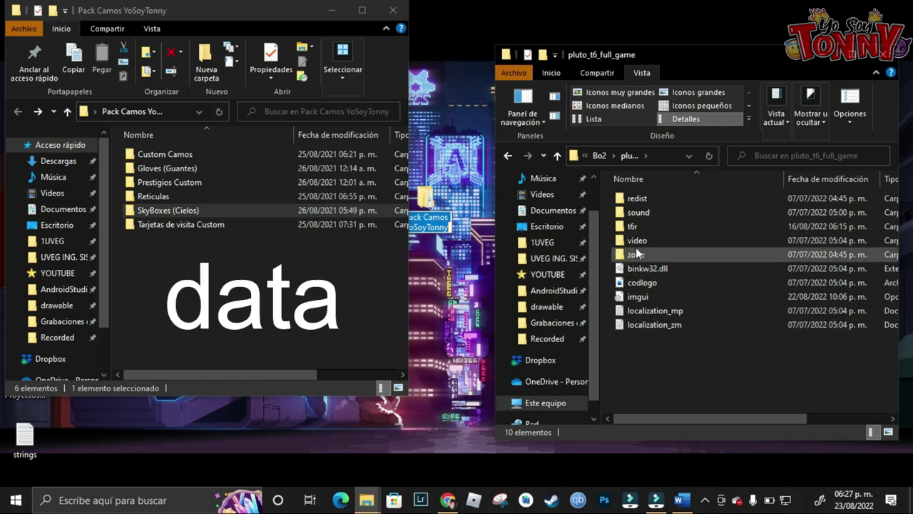
double_click(632, 226)
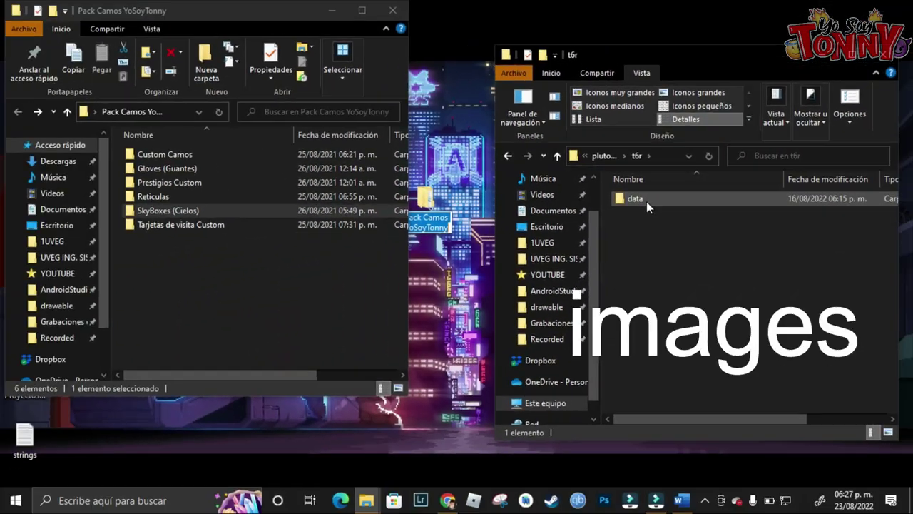
double_click(620, 217)
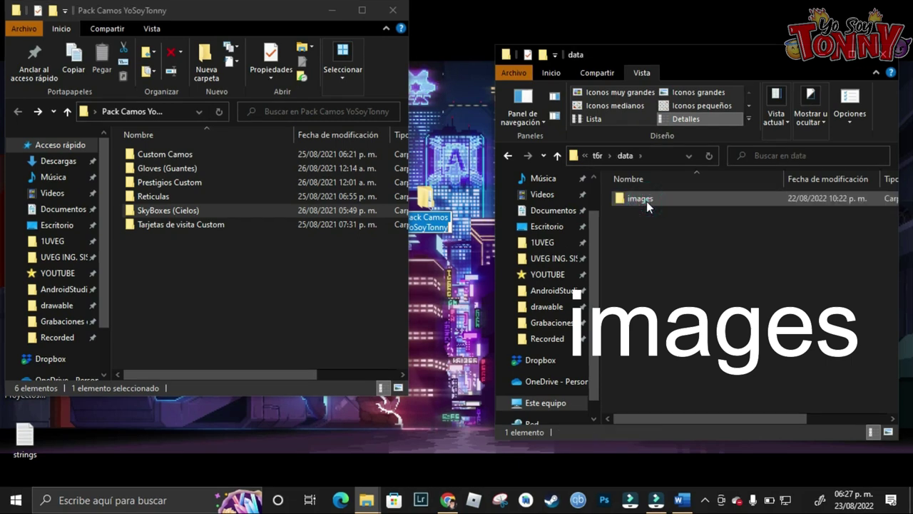
click(649, 200)
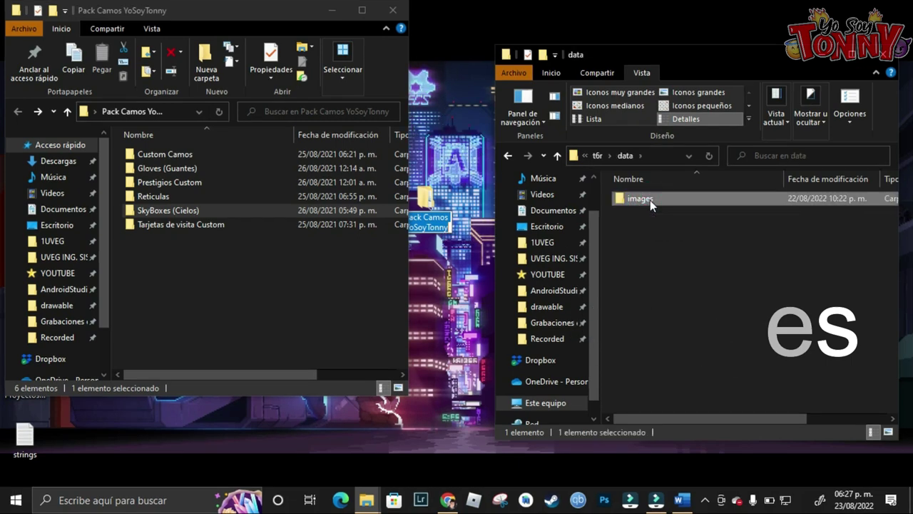
double_click(650, 200)
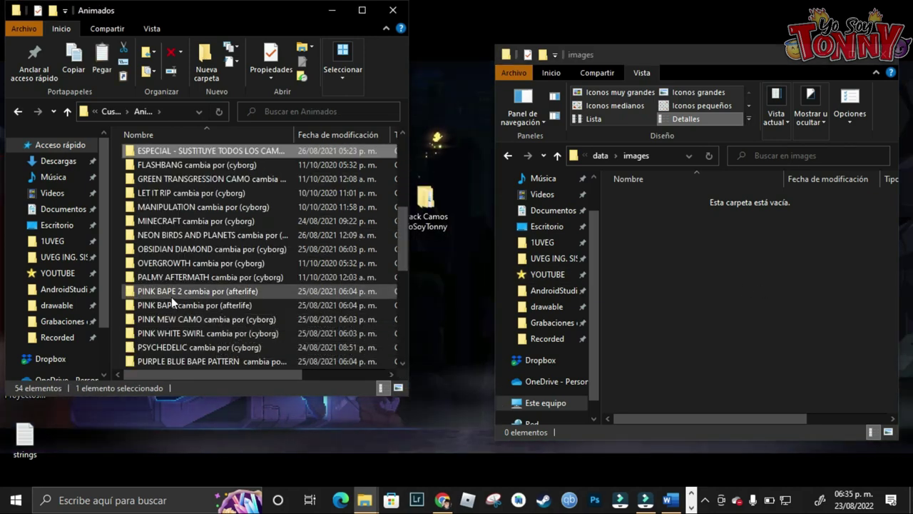
Open the animated camo folder "PINK BAPE 2 cambia por (afterlife)" and preview its unknown_2021.05.11-07.28 image and purple bape (2) video.
double_click(246, 292)
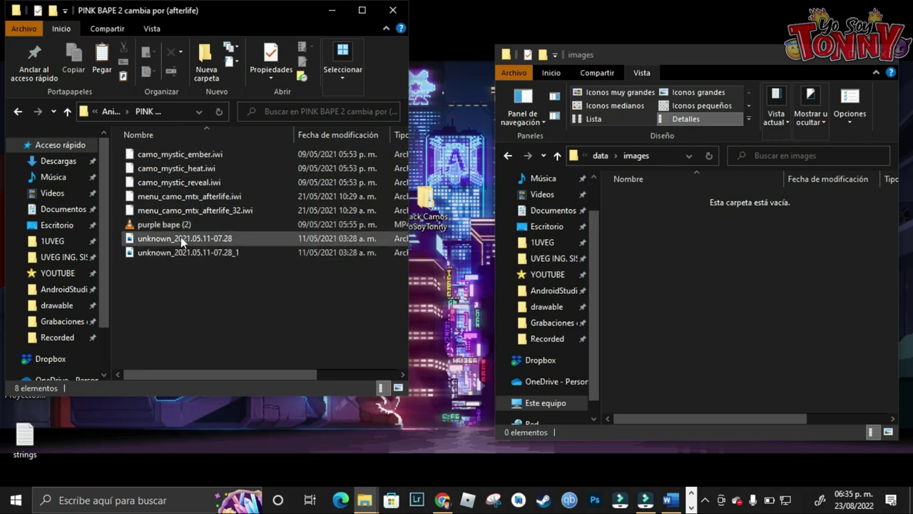
click(180, 239)
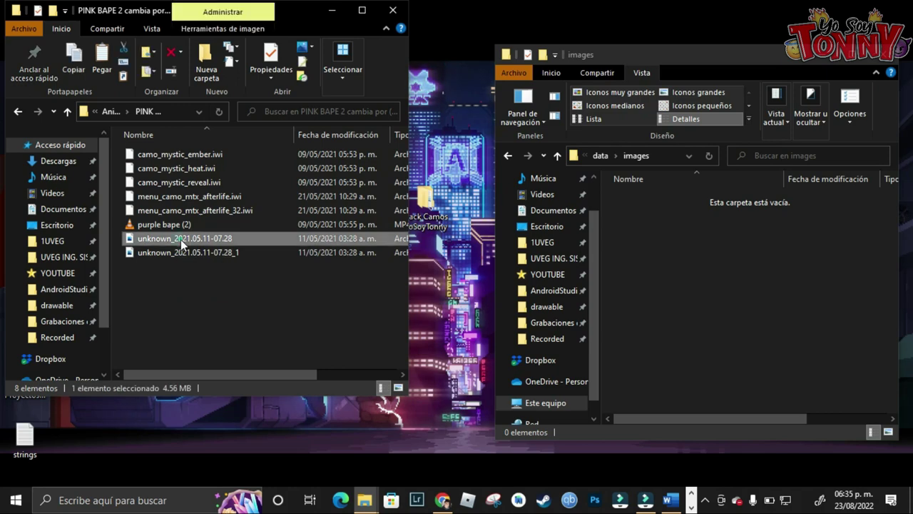
double_click(181, 239)
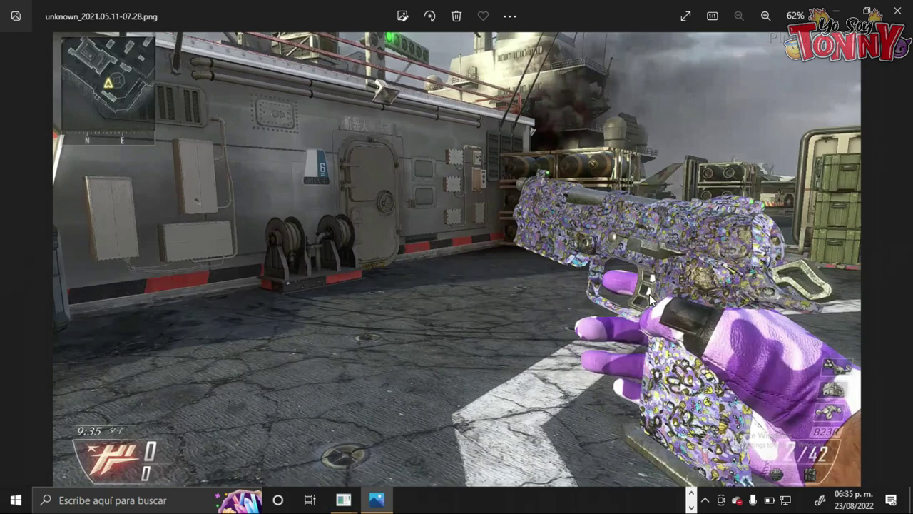
click(904, 17)
click(184, 227)
double_click(184, 227)
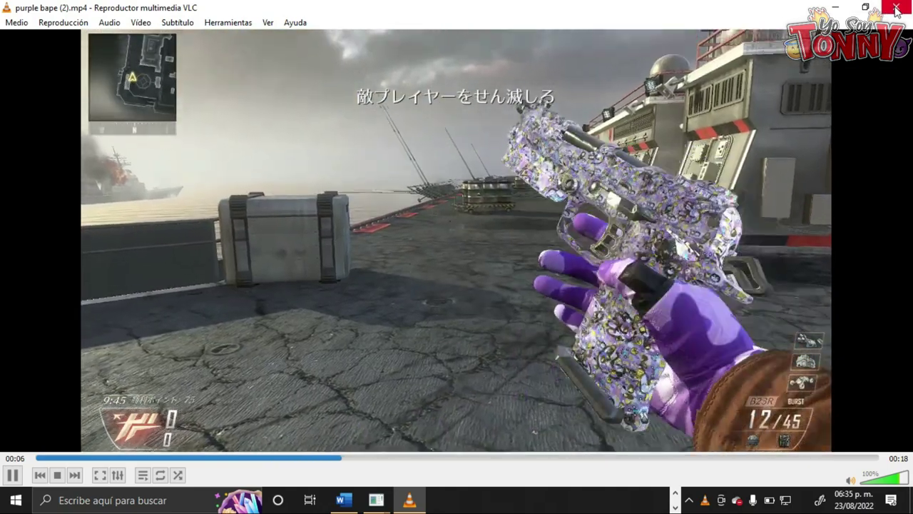
click(896, 8)
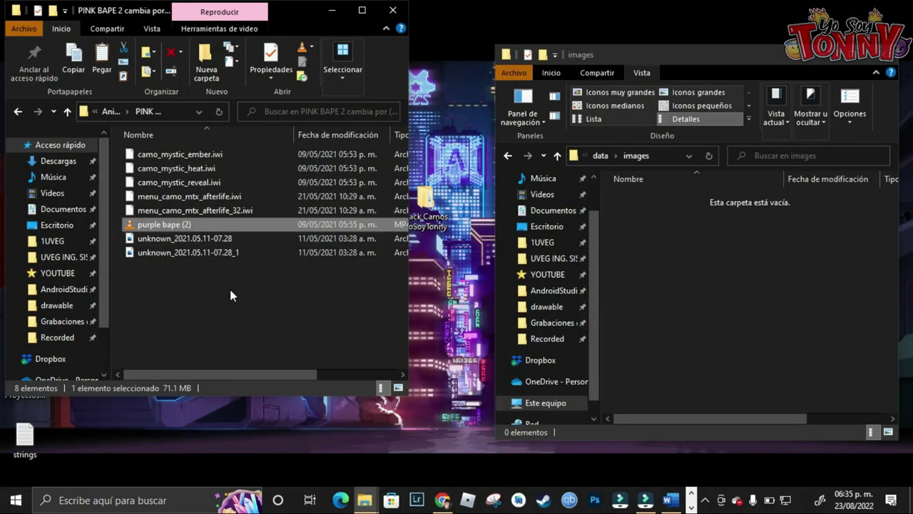
Copy all files of the PINK BAPE 2 camo folder into the game's images folder.
drag(225, 279, 217, 146)
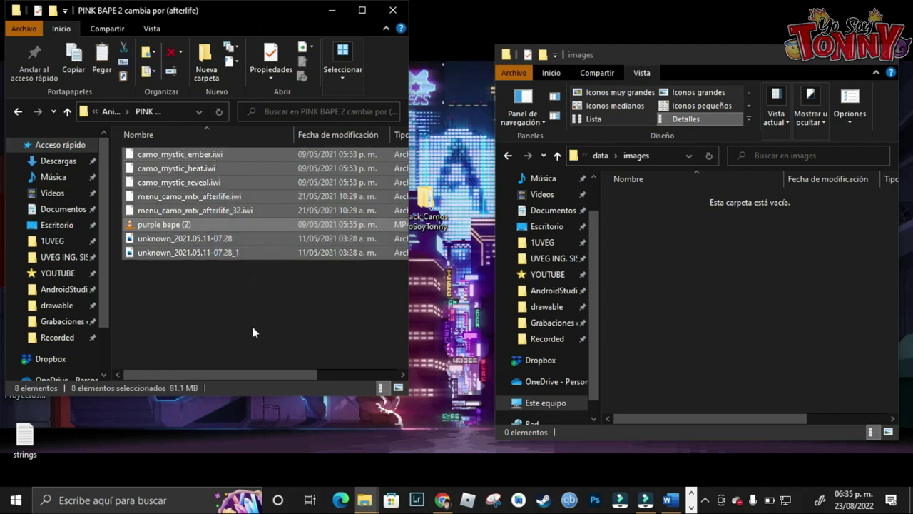
key(ctrl+c)
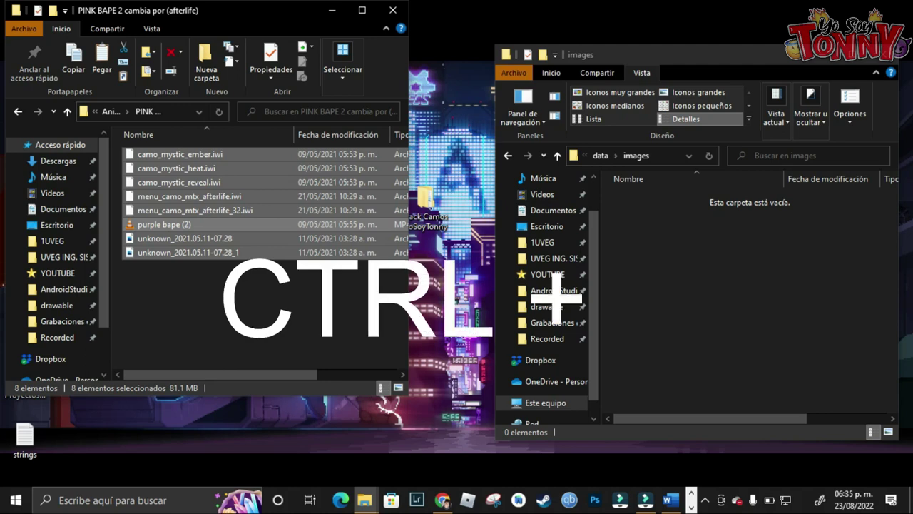
click(709, 254)
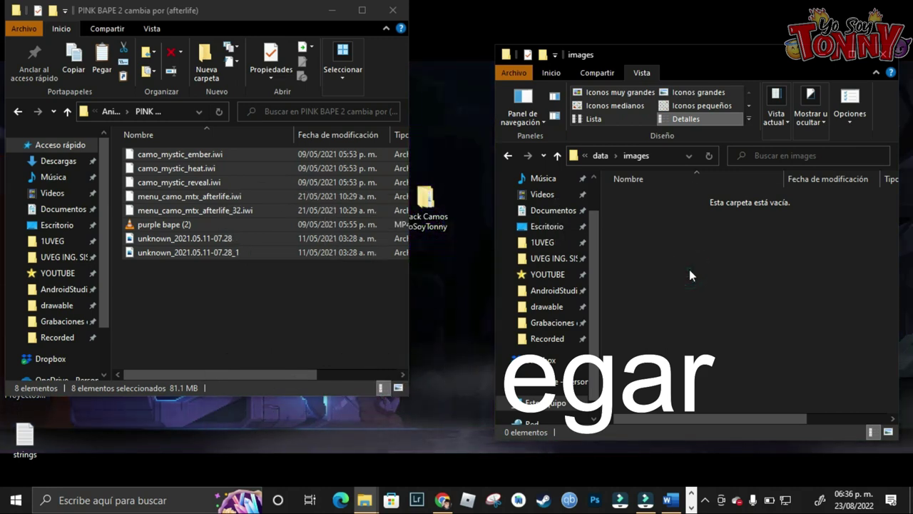
key(ctrl+v)
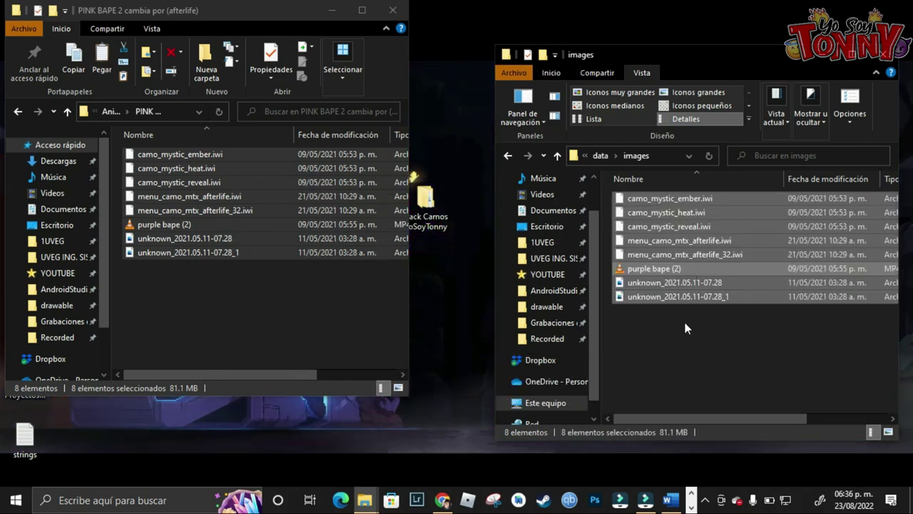
click(685, 327)
click(278, 282)
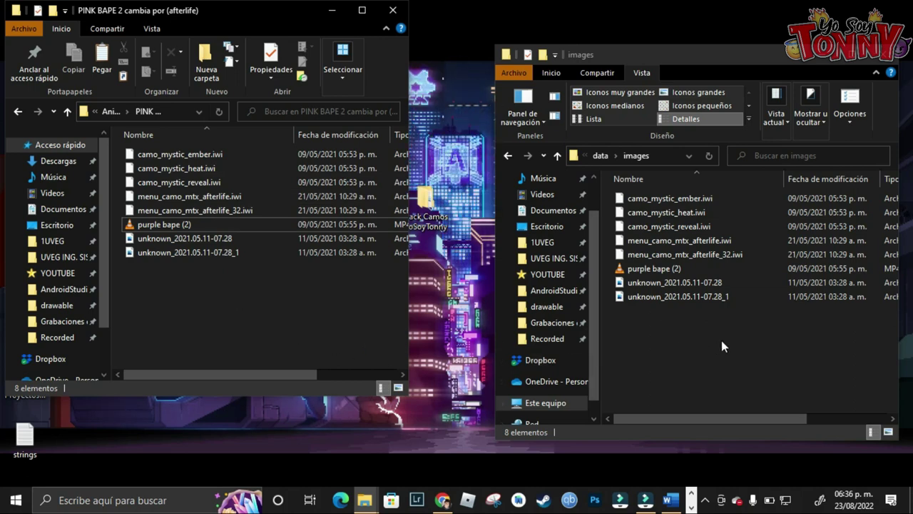
Go back to the main pack folder, open CHRISTMAS GLOVES inside Gloves (Guantes), and start selecting its files.
click(17, 112)
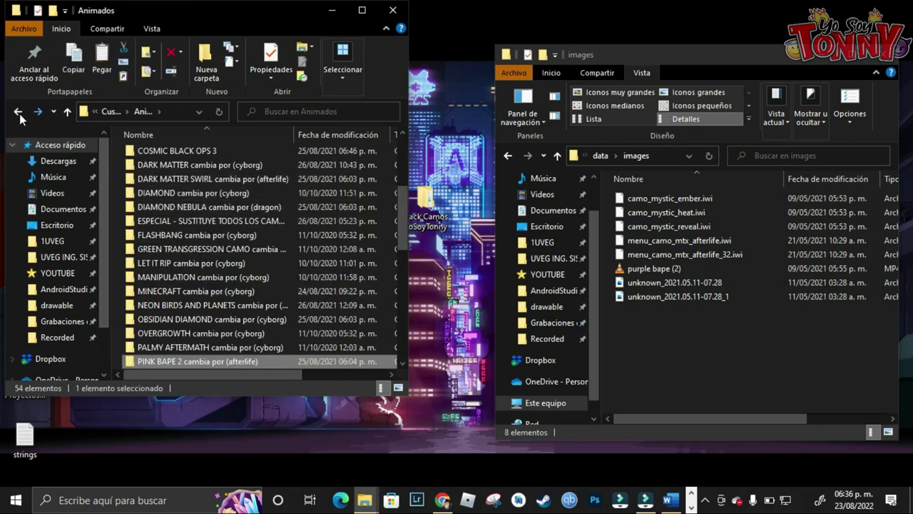
click(19, 112)
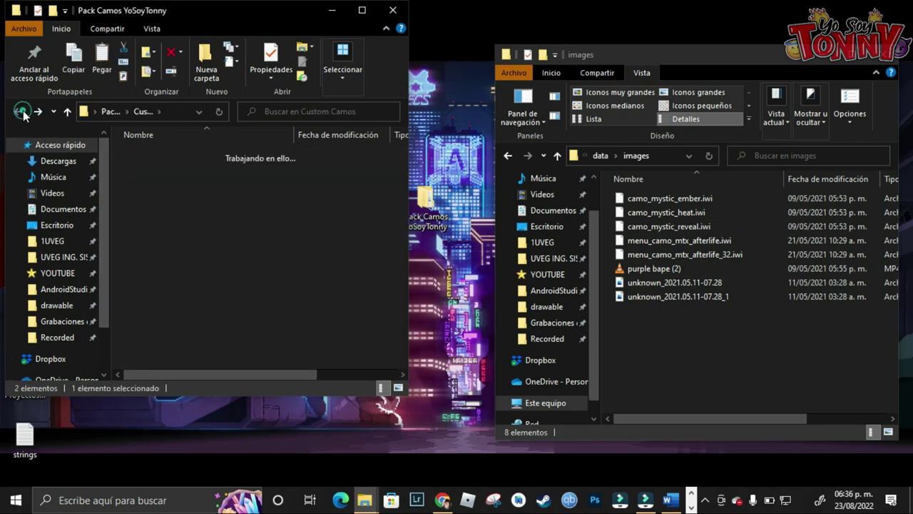
double_click(164, 169)
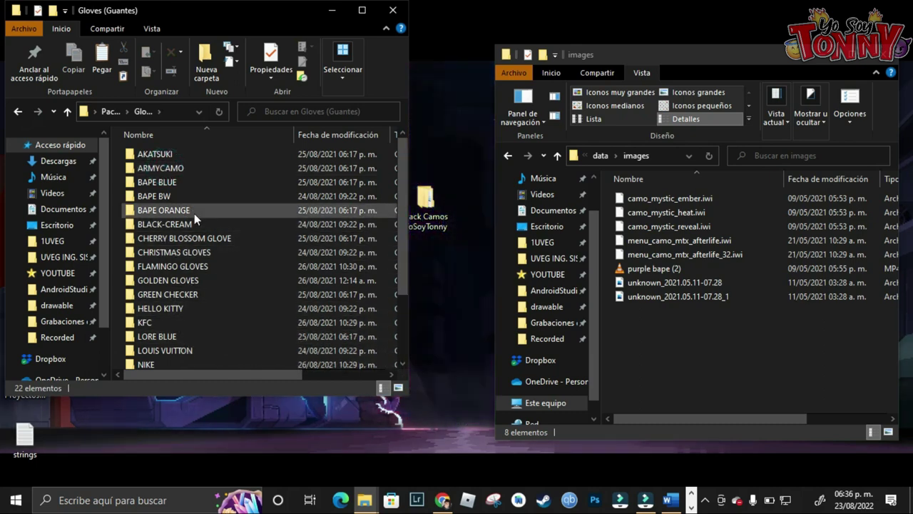
double_click(184, 254)
click(255, 257)
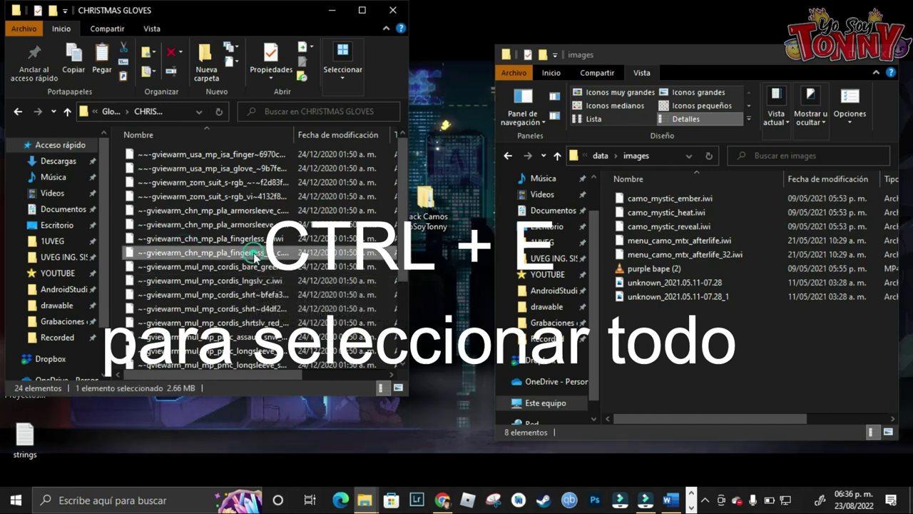